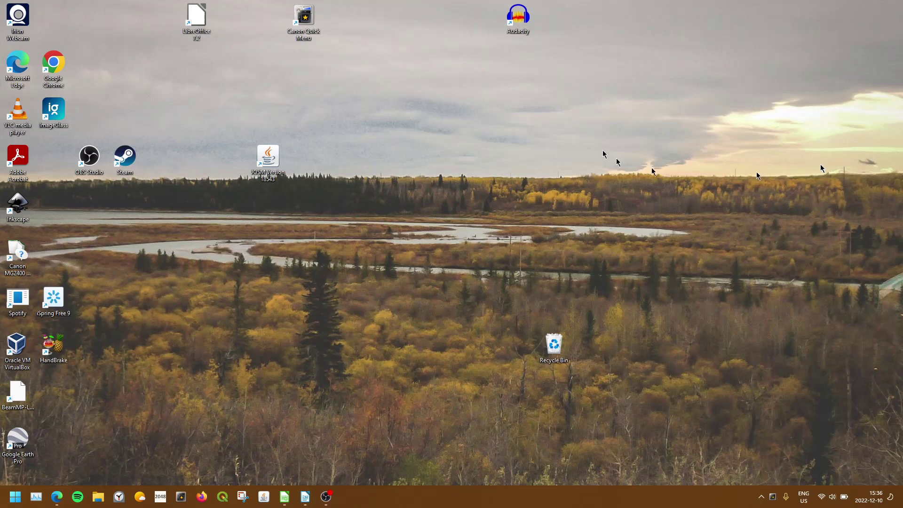
Open Control Panel's Hardware and Sound > Sound dialog on the Recording tab
key(super)
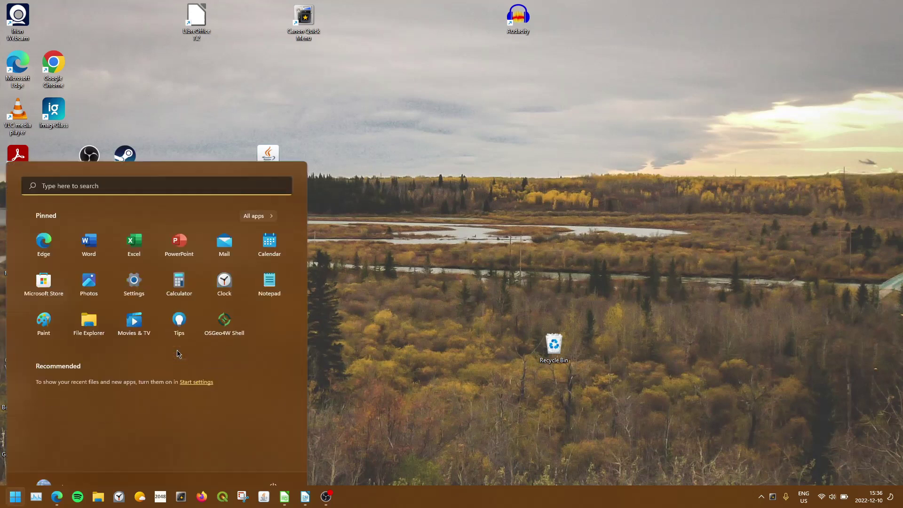
text(control panel)
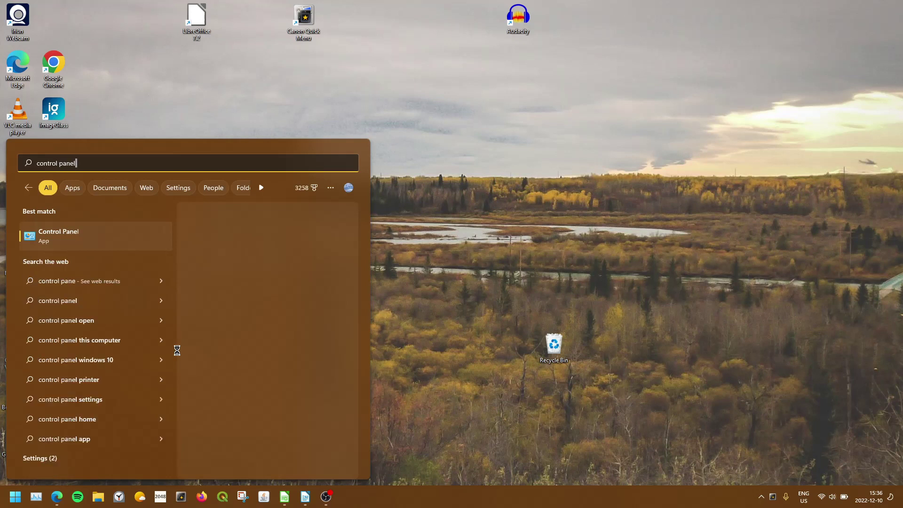
key(Return)
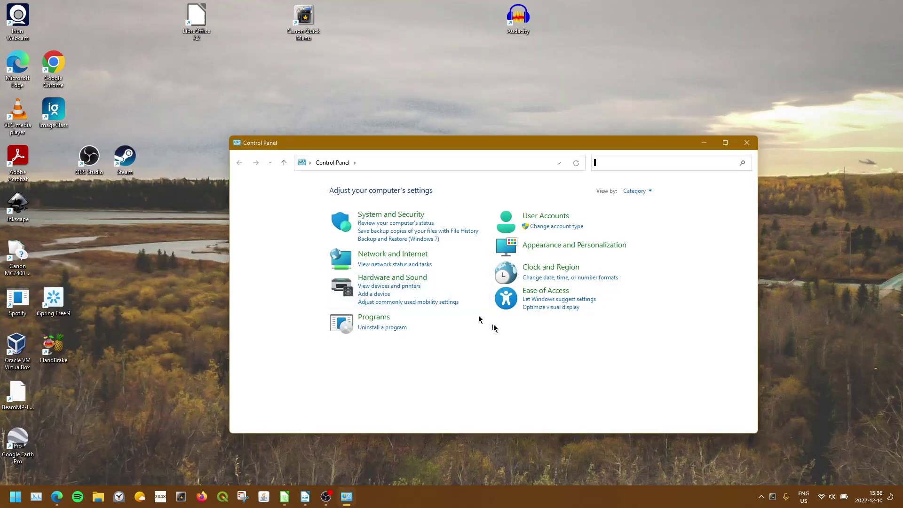
click(398, 279)
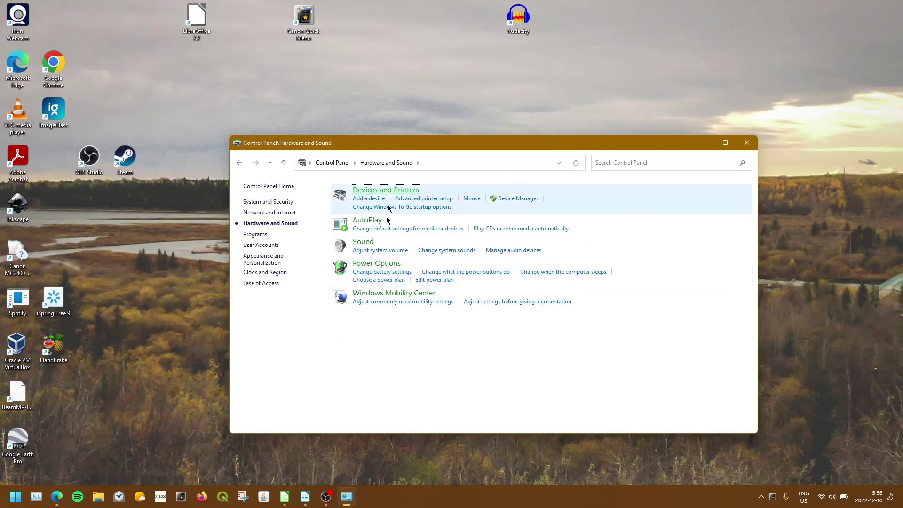
click(367, 245)
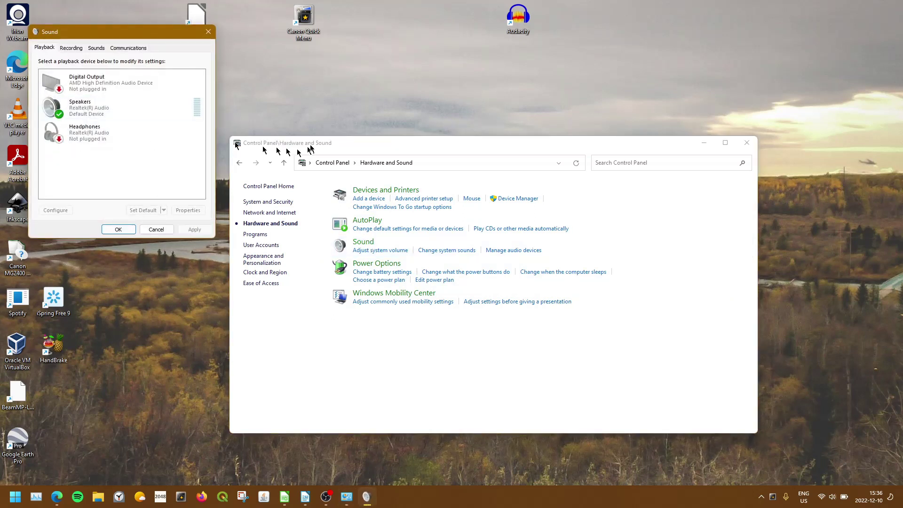
click(72, 48)
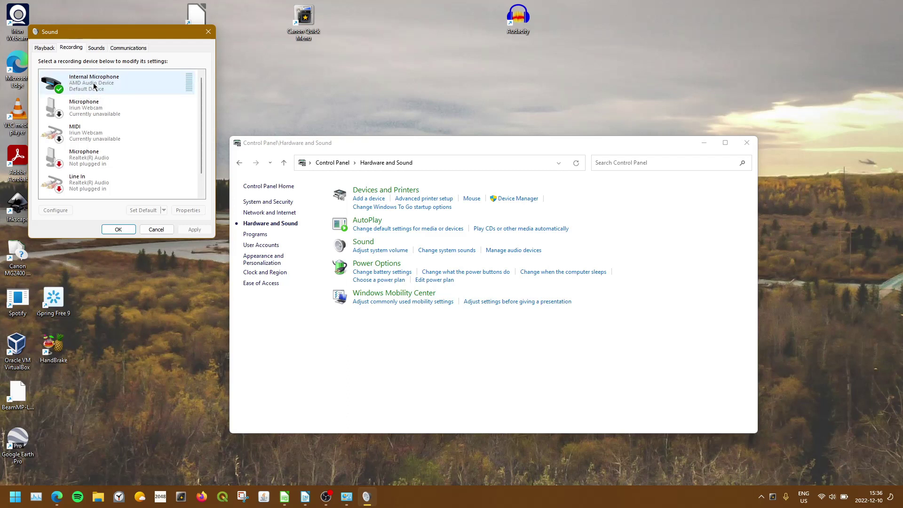
Enable 'Listen to this device' for Internal Microphone, then confirm both Properties and Sound dialogs
right_click(93, 86)
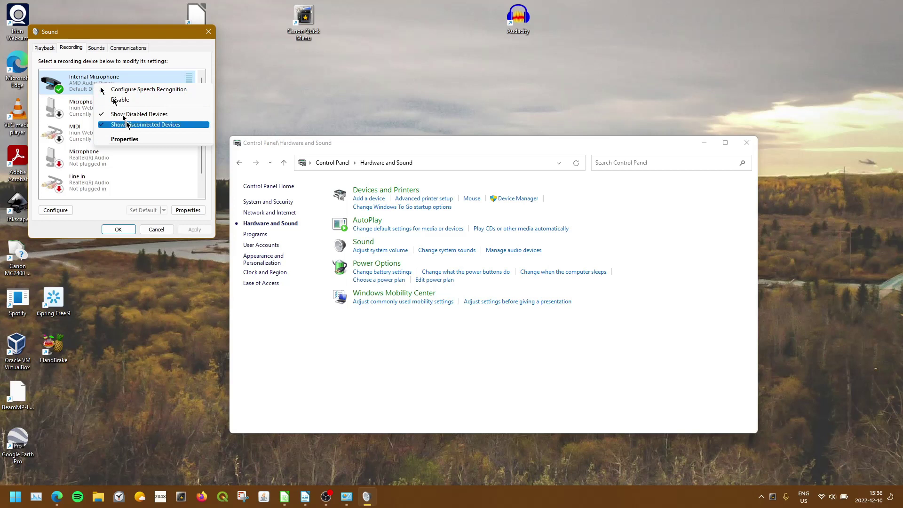
click(125, 139)
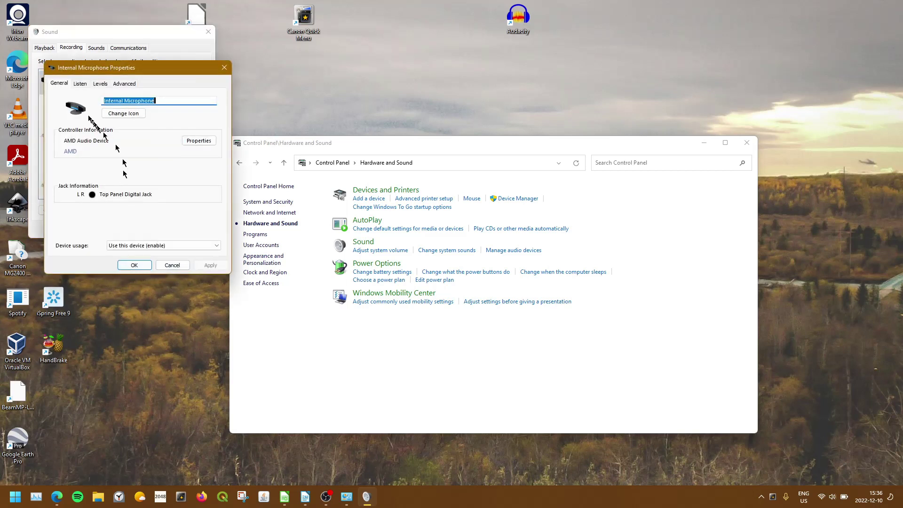
click(80, 85)
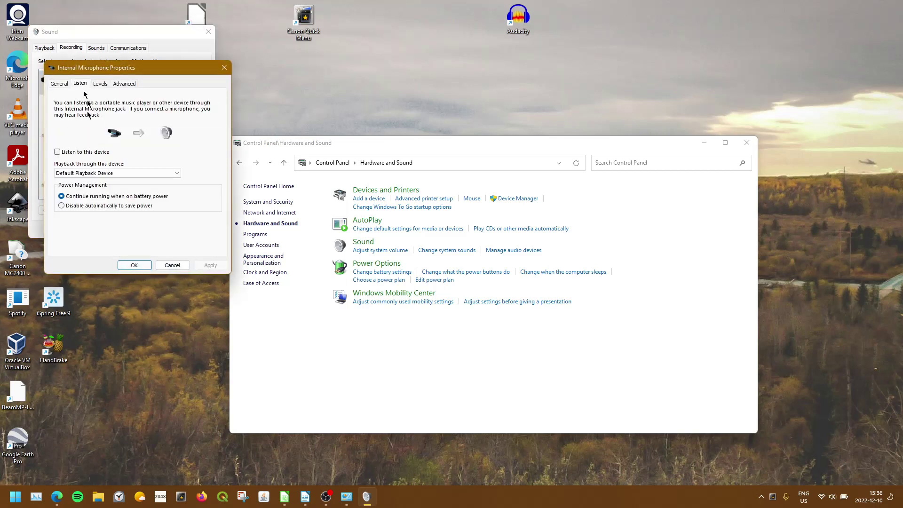
click(58, 152)
click(139, 265)
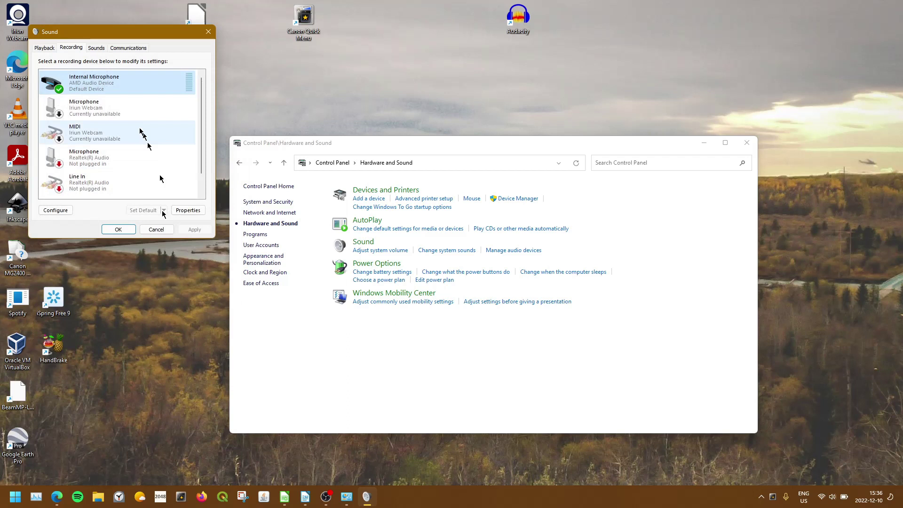
click(117, 226)
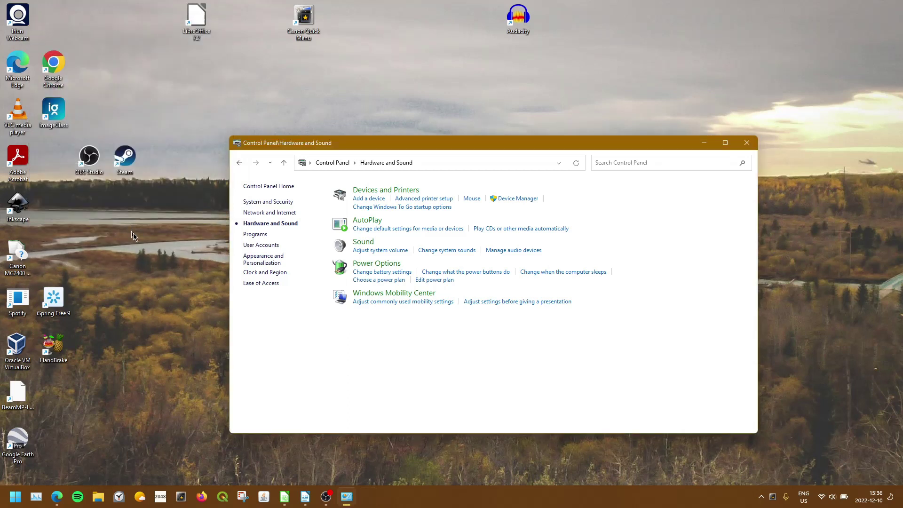
key(super)
text(rea)
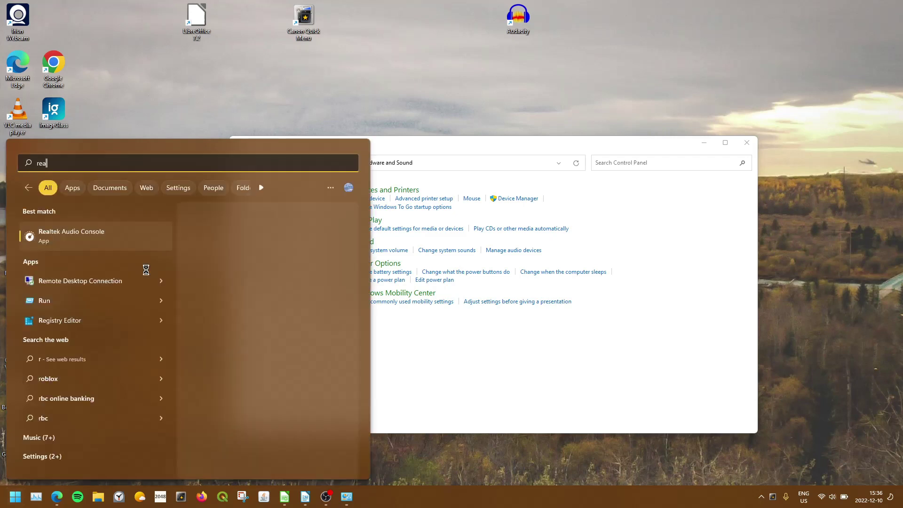
text(l)
click(99, 238)
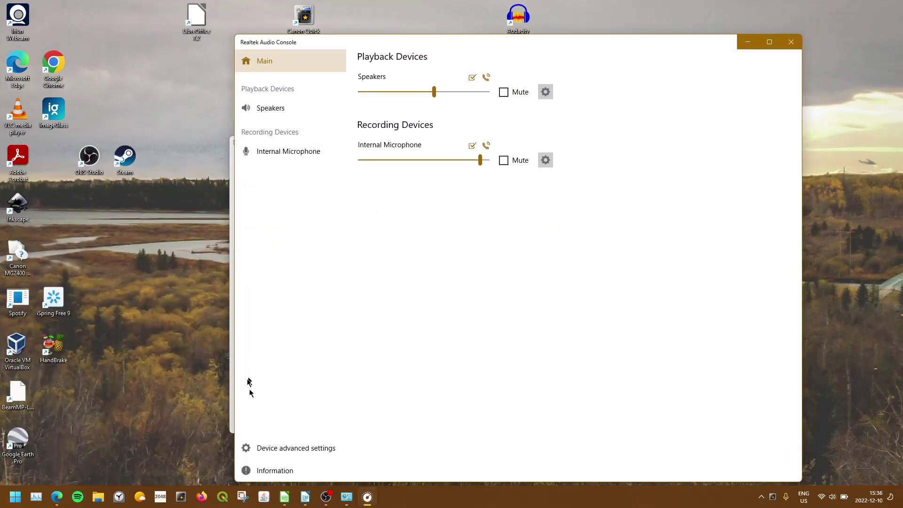
click(276, 450)
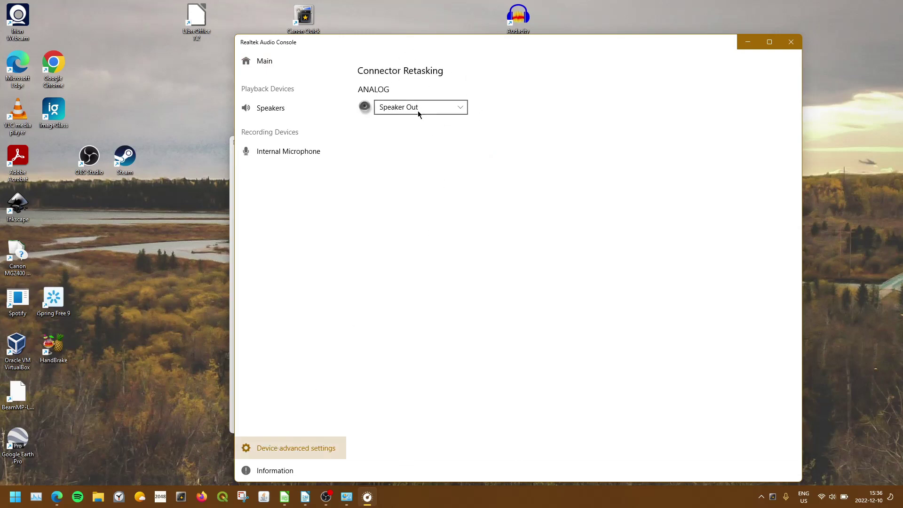
click(410, 106)
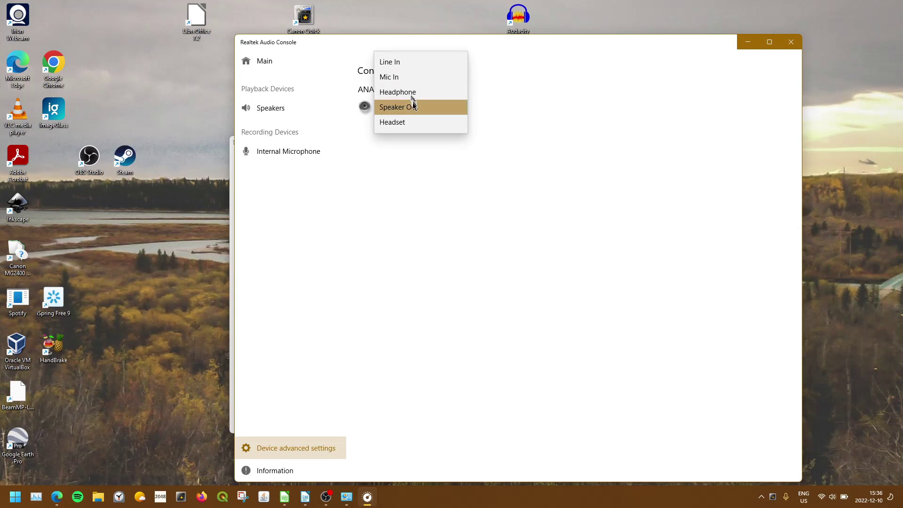
click(415, 110)
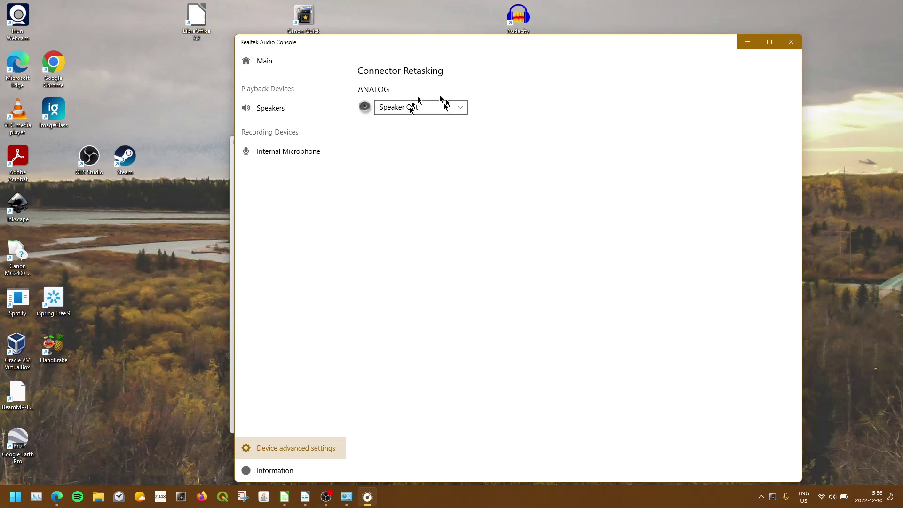
click(791, 42)
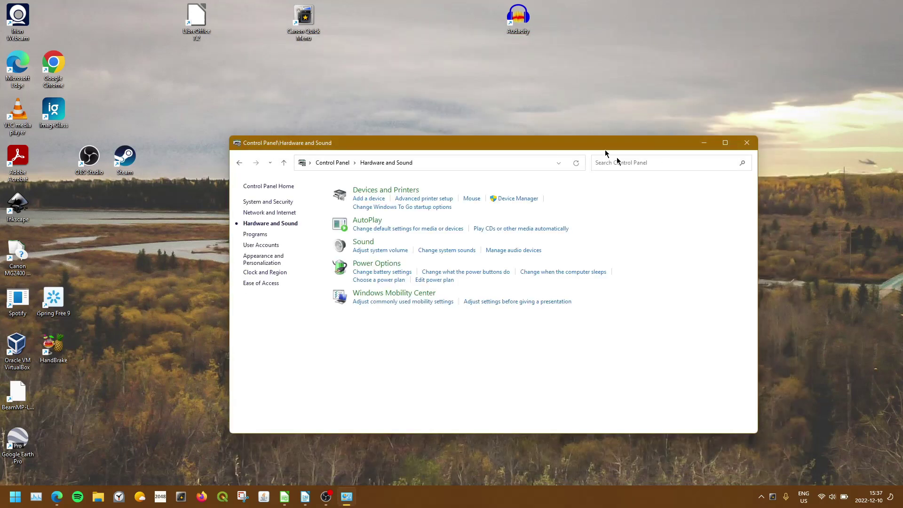
Close Control Panel and add an OBS Audio Input Capture source using the Line In device
click(747, 143)
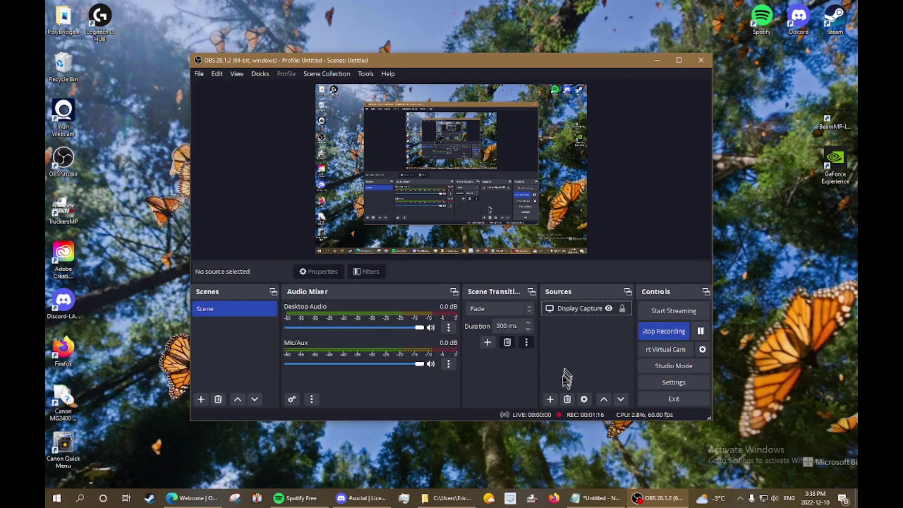
click(550, 399)
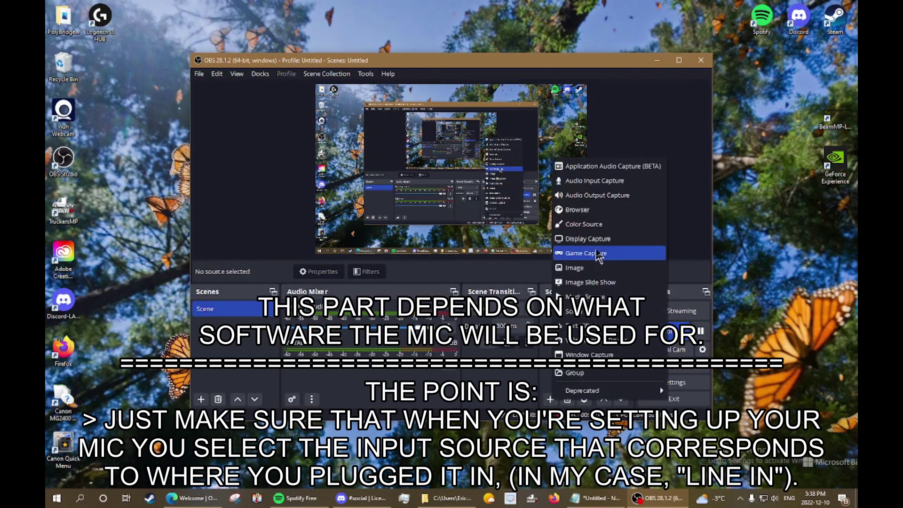
click(596, 181)
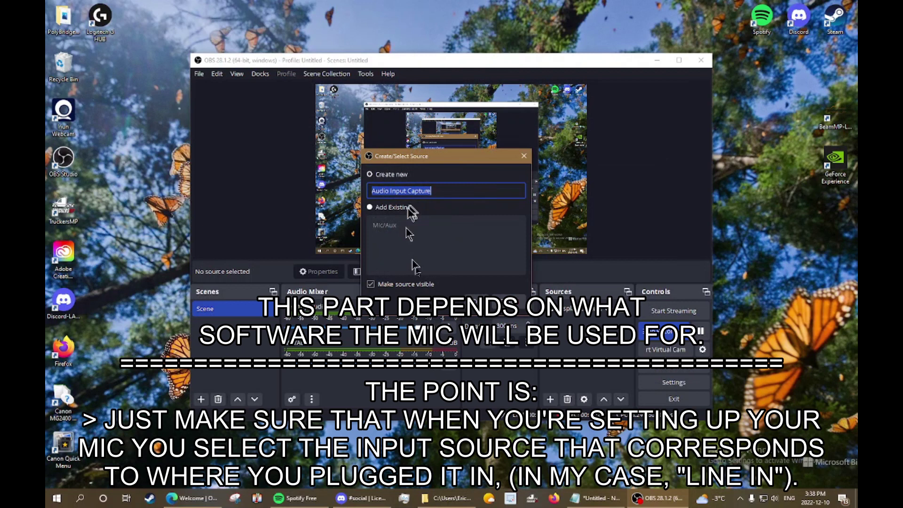
key(Return)
click(359, 122)
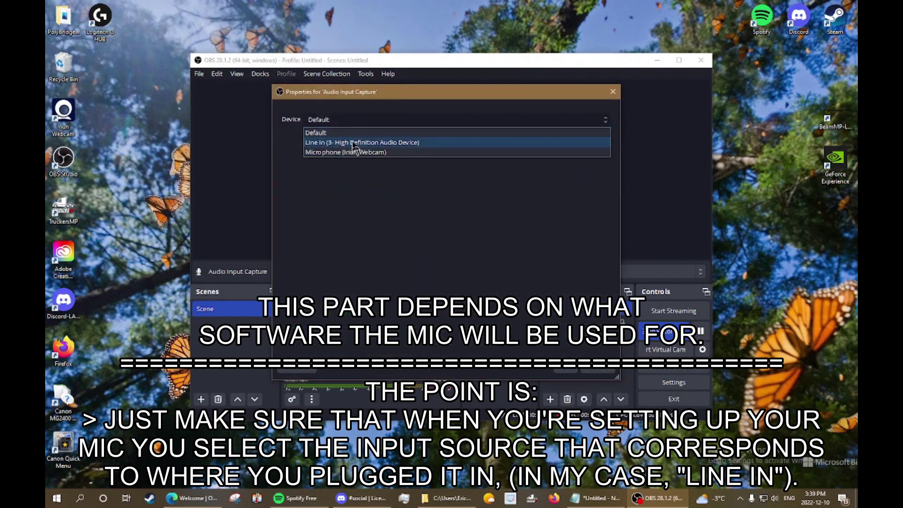
click(355, 145)
click(572, 372)
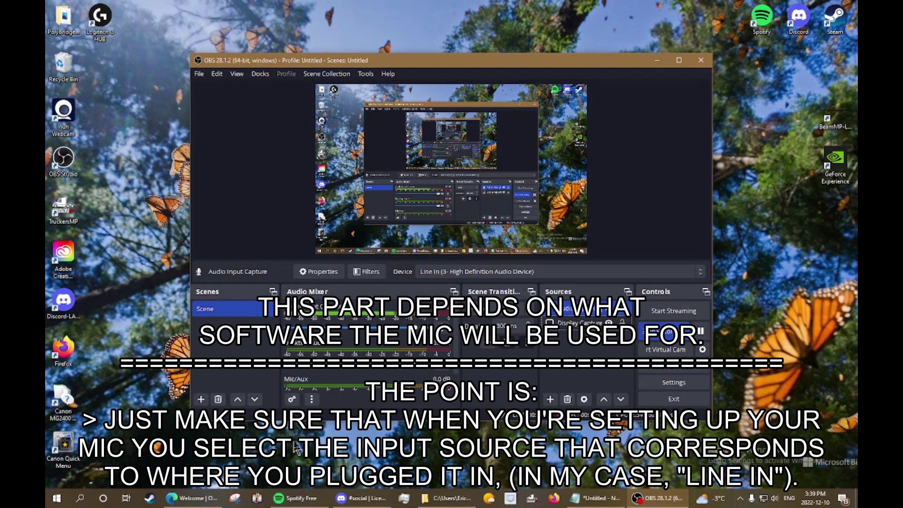
key(super)
text(contrl)
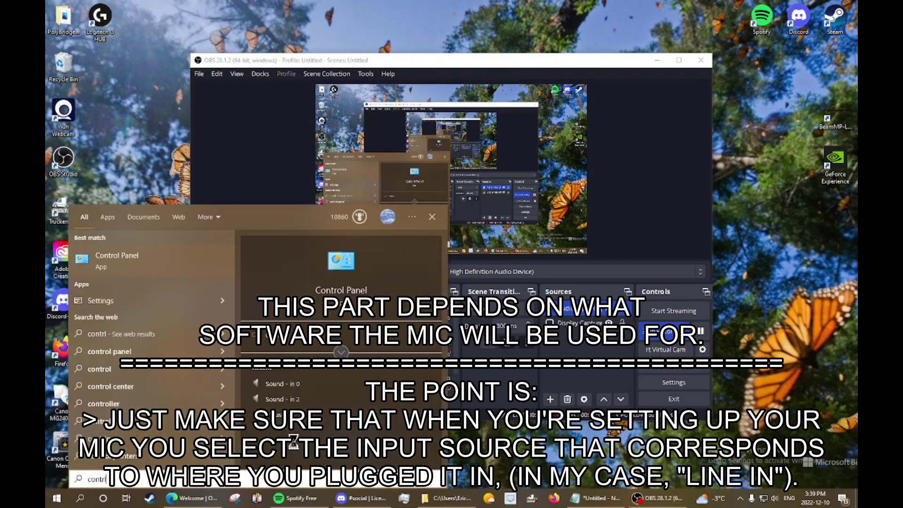
key(Return)
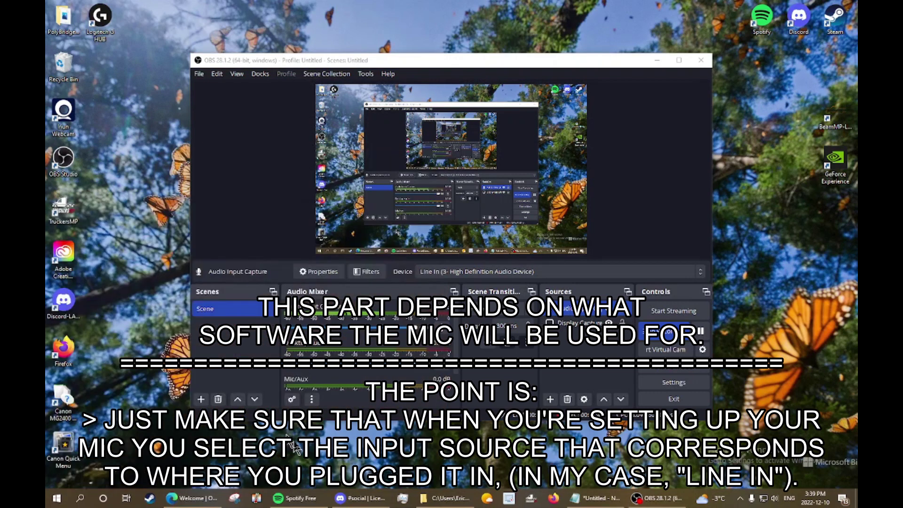
click(345, 234)
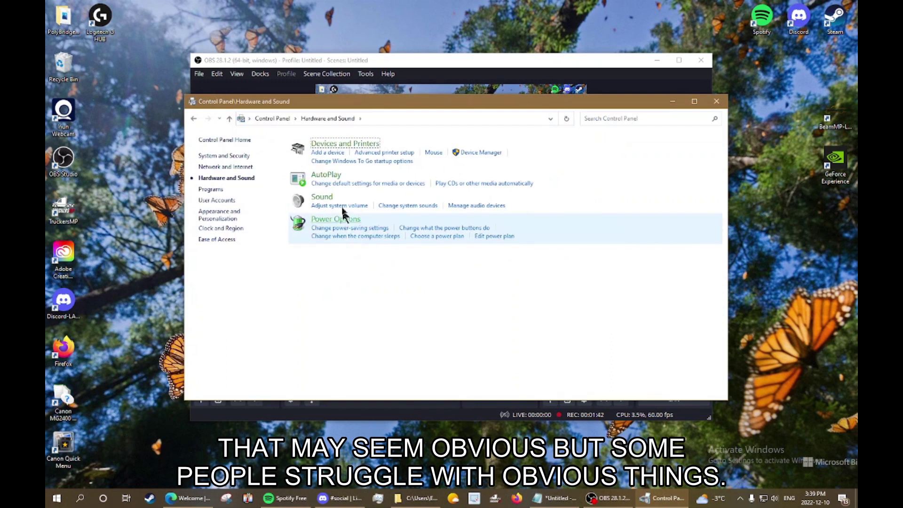
click(321, 200)
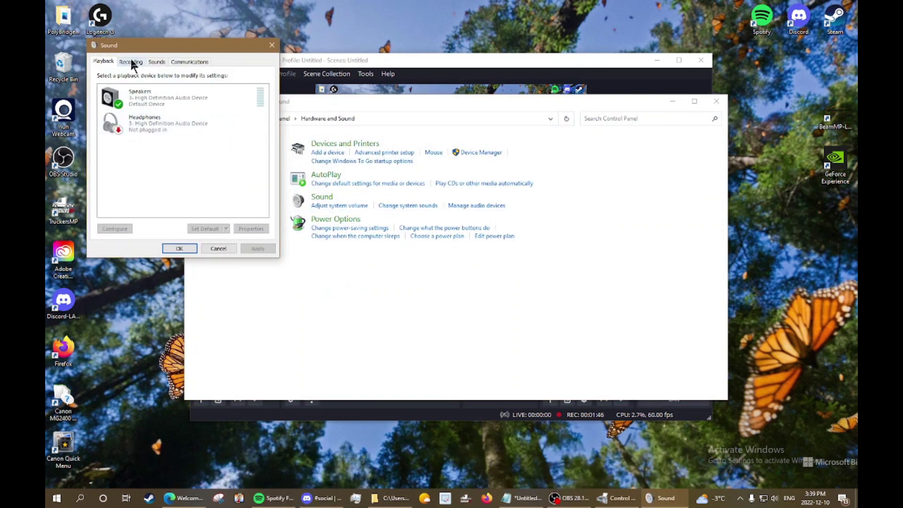
click(131, 61)
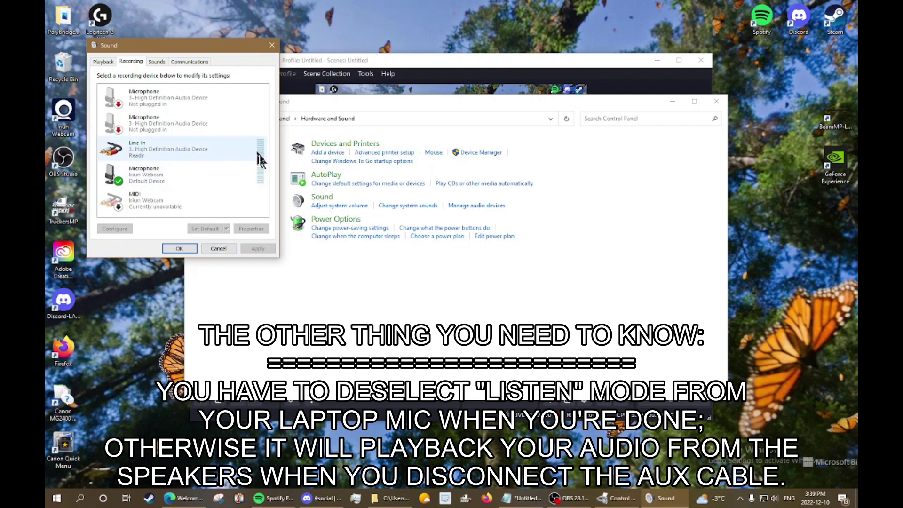
click(219, 248)
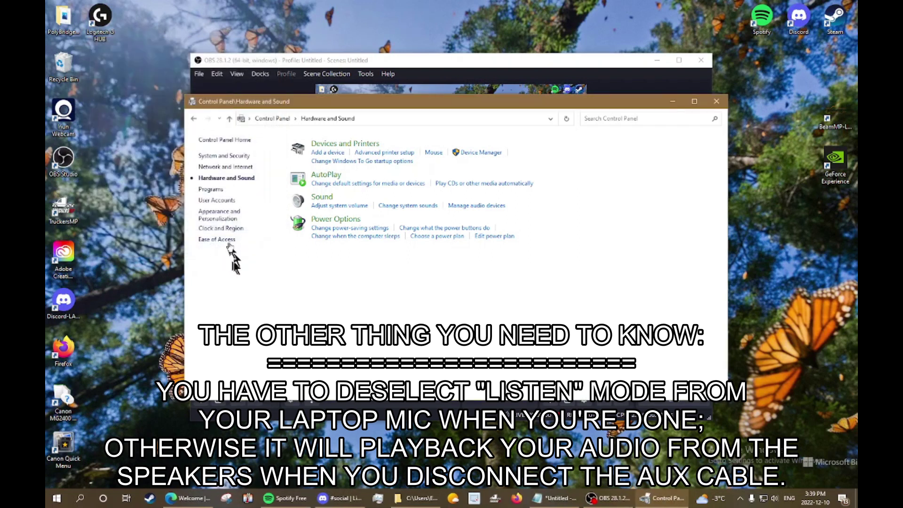
click(432, 82)
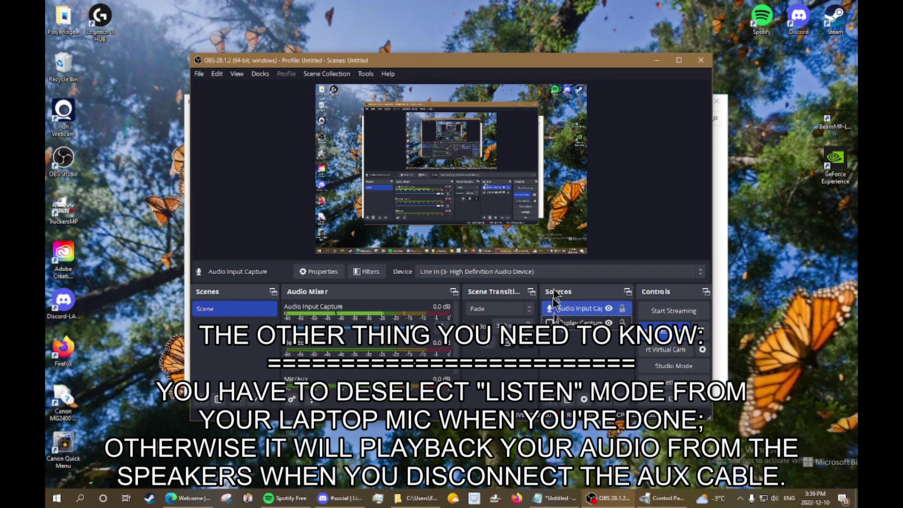